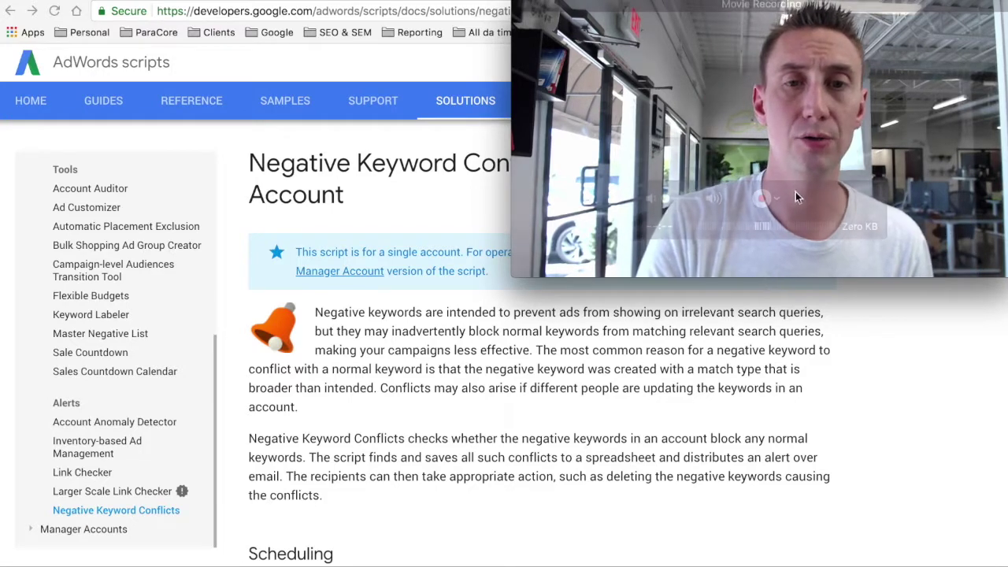
- Adjust the browser tab showing the single-account Negative Keyword Conflicts documentation page
mouse_move(751, 55)
mouse_move(707, 8)
mouse_down()
mouse_move(708, 240)
mouse_move(703, 9)
mouse_up()
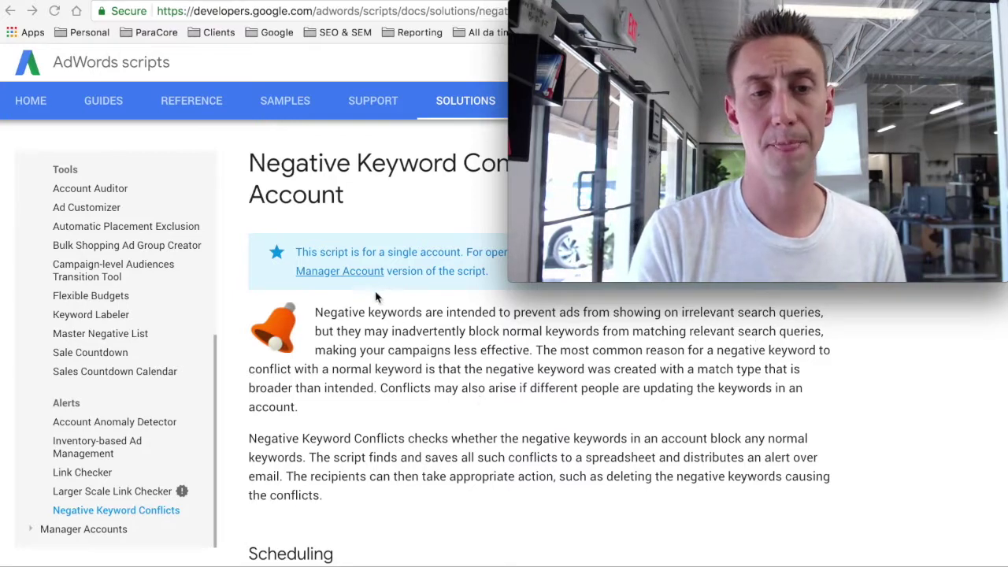
- Open the Manager Account version of the Negative Keyword Conflicts page and read its description
click(357, 278)
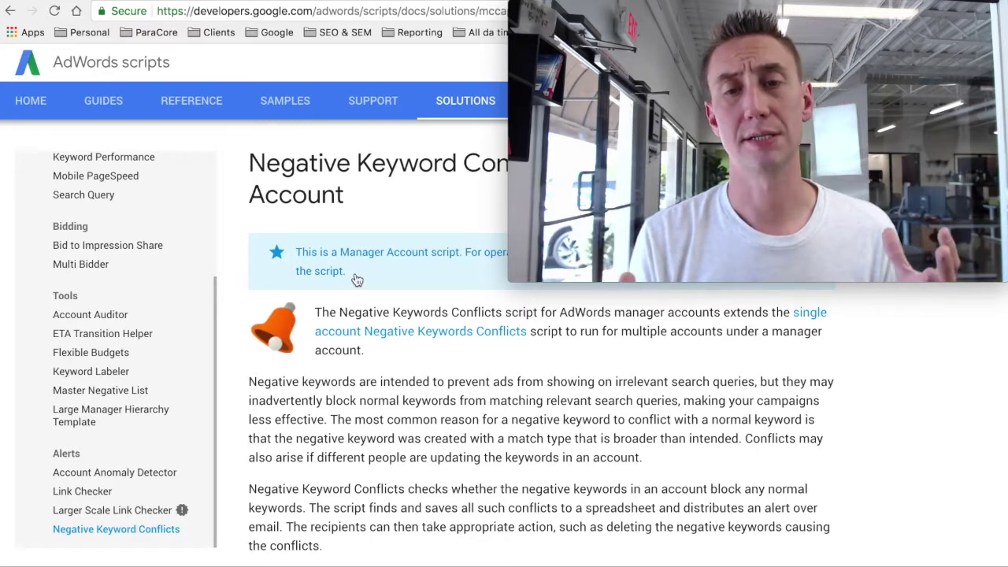
scroll(357, 279, down, 1)
scroll(357, 280, down, 20)
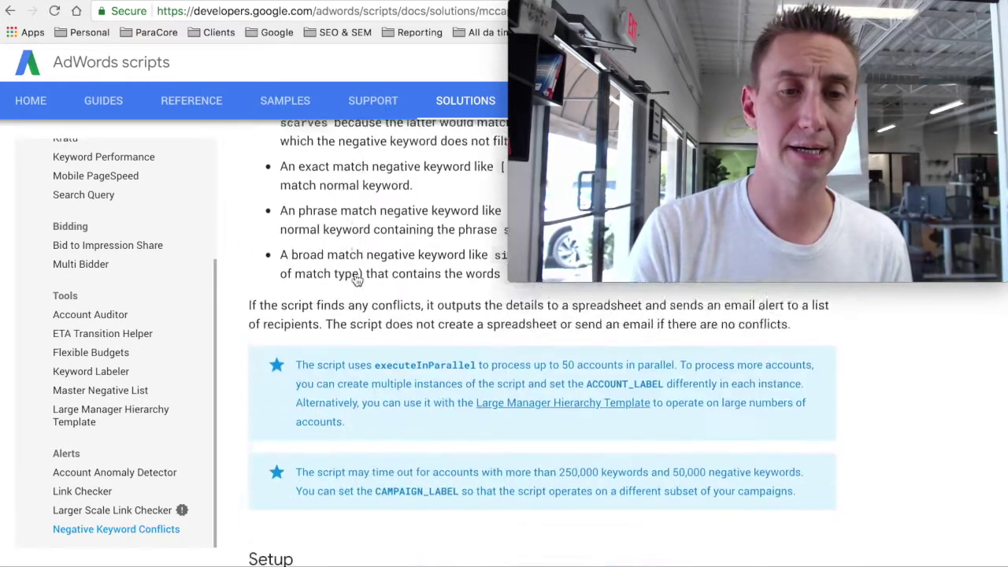
scroll(357, 280, down, 2)
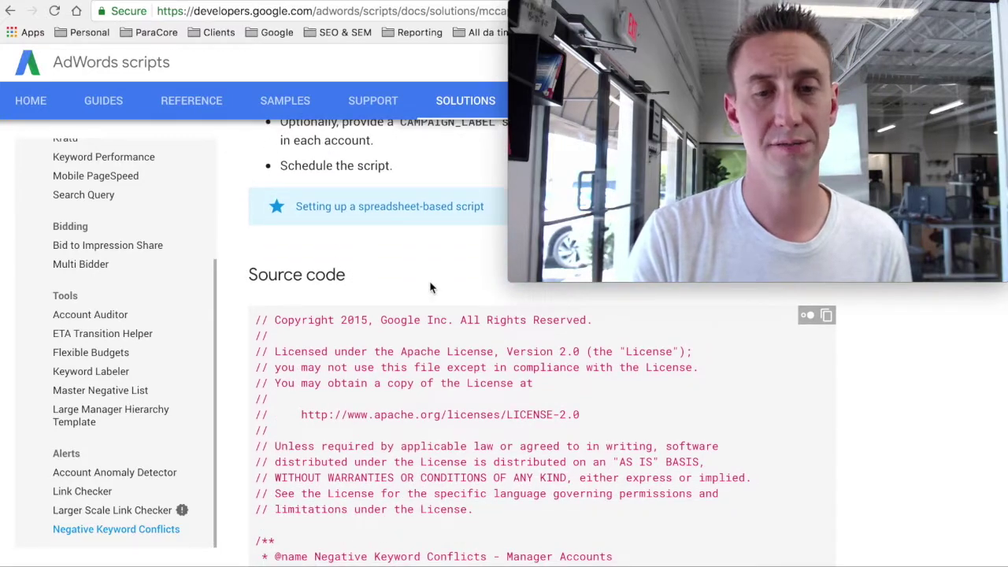
scroll(592, 398, down, 10)
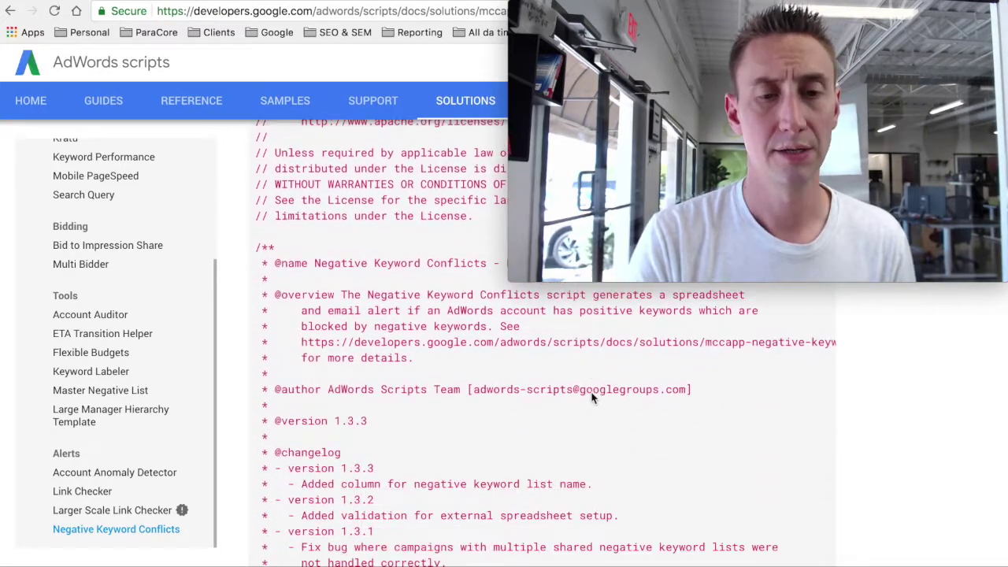
scroll(592, 399, down, 11)
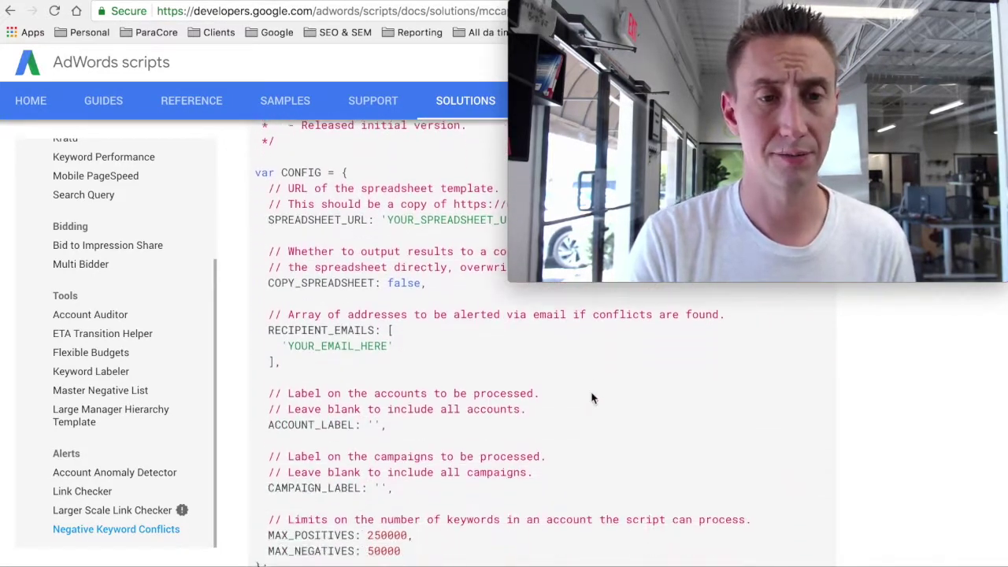
scroll(592, 399, down, 4)
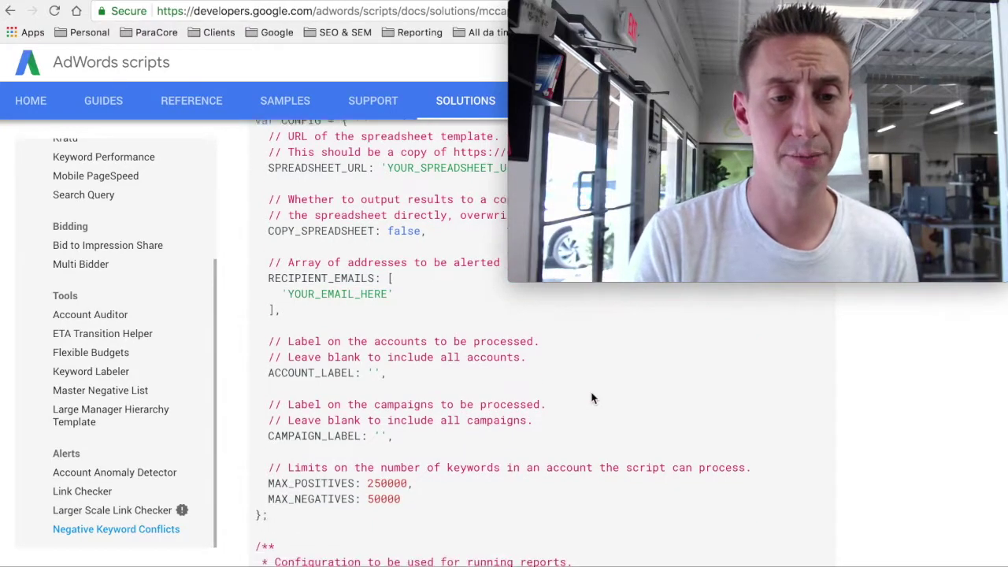
- Read through the script's source code, then return to the AdWords Bulk Actions scripts list
scroll(420, 272, up, 4)
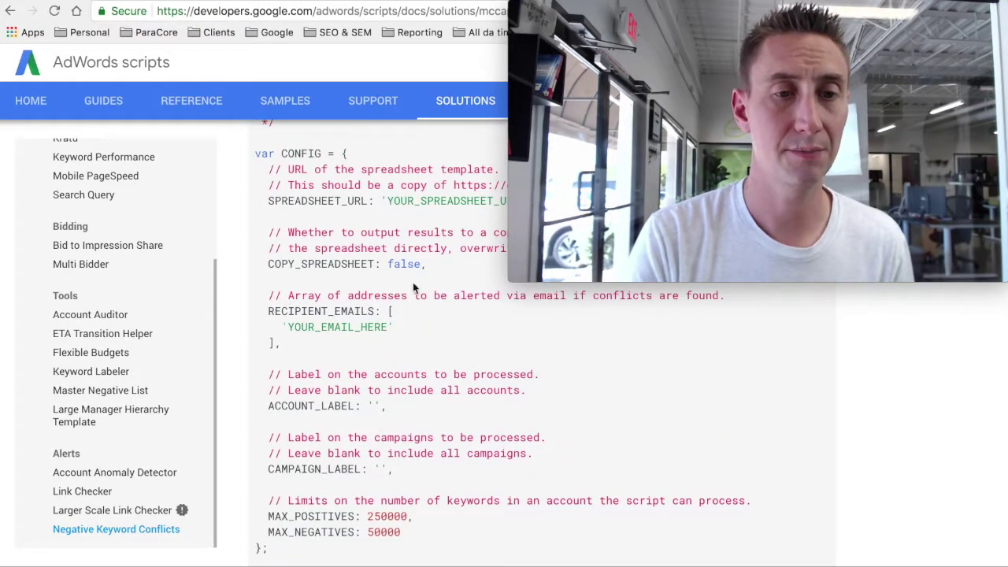
scroll(448, 366, down, 15)
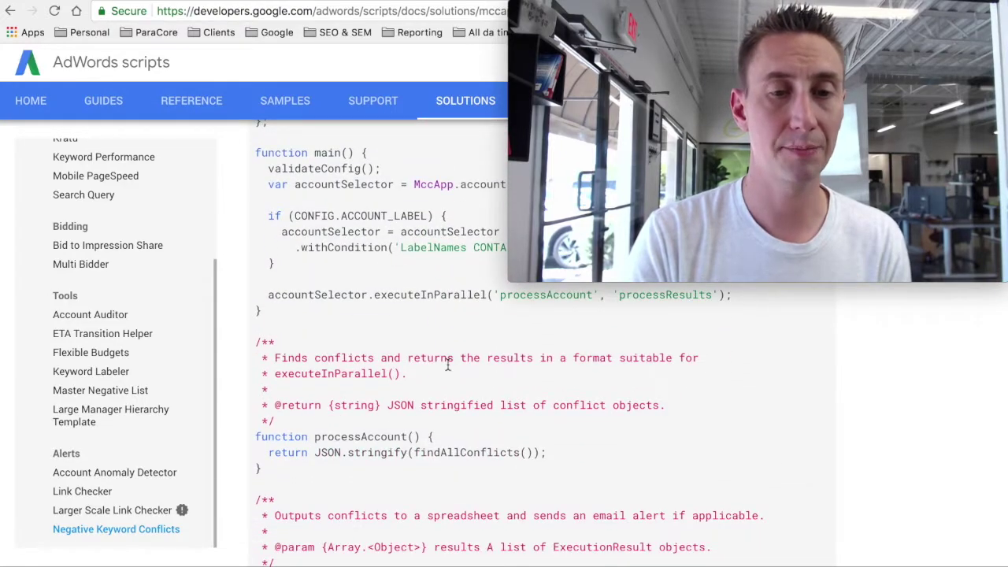
triple_click(448, 366)
scroll(447, 366, down, 13)
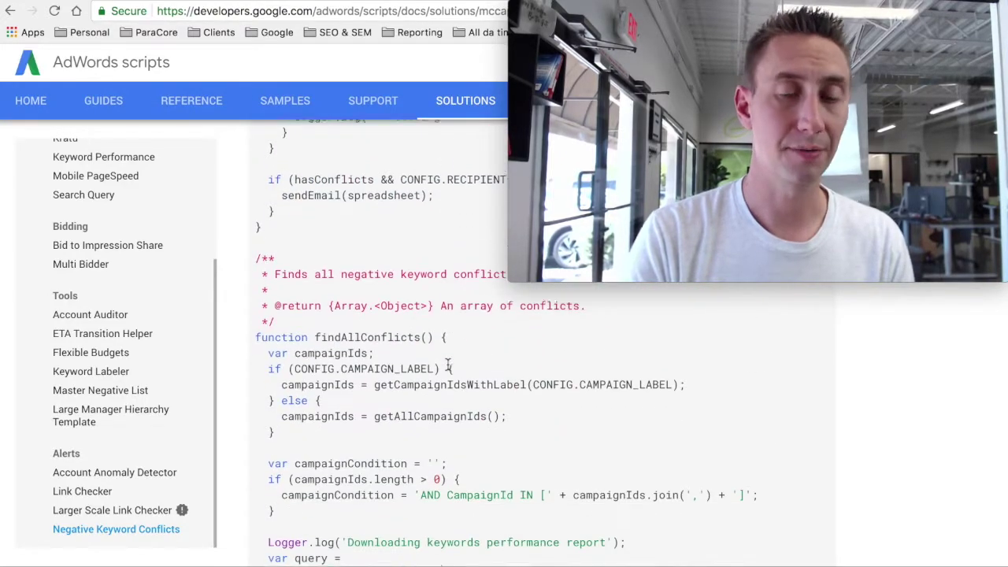
scroll(447, 366, down, 20)
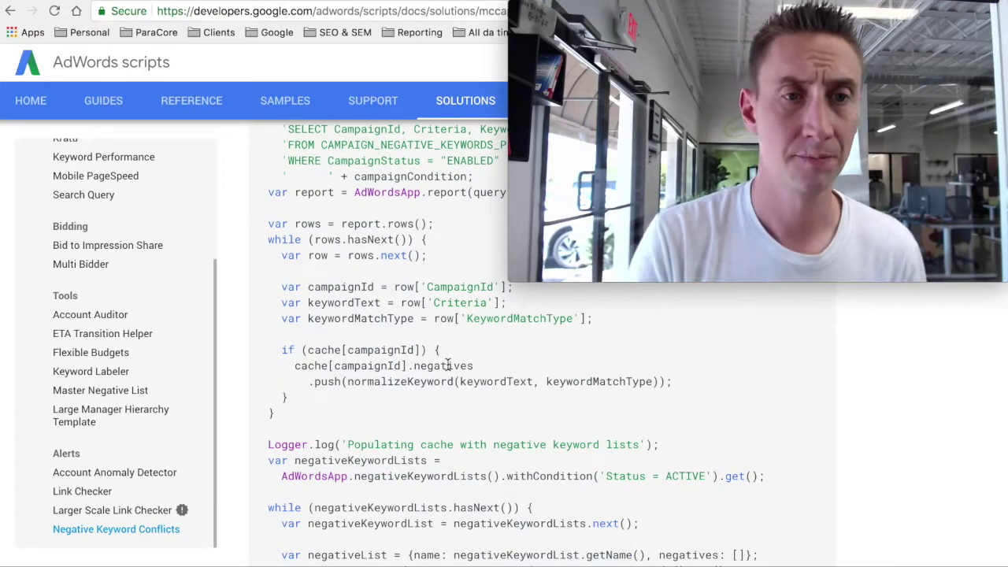
click(315, 3)
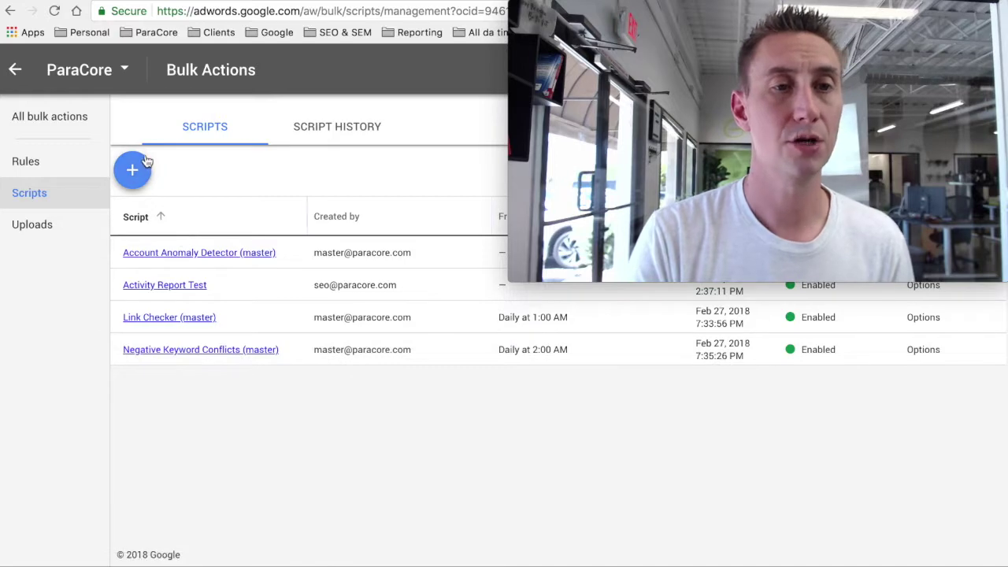
click(164, 4)
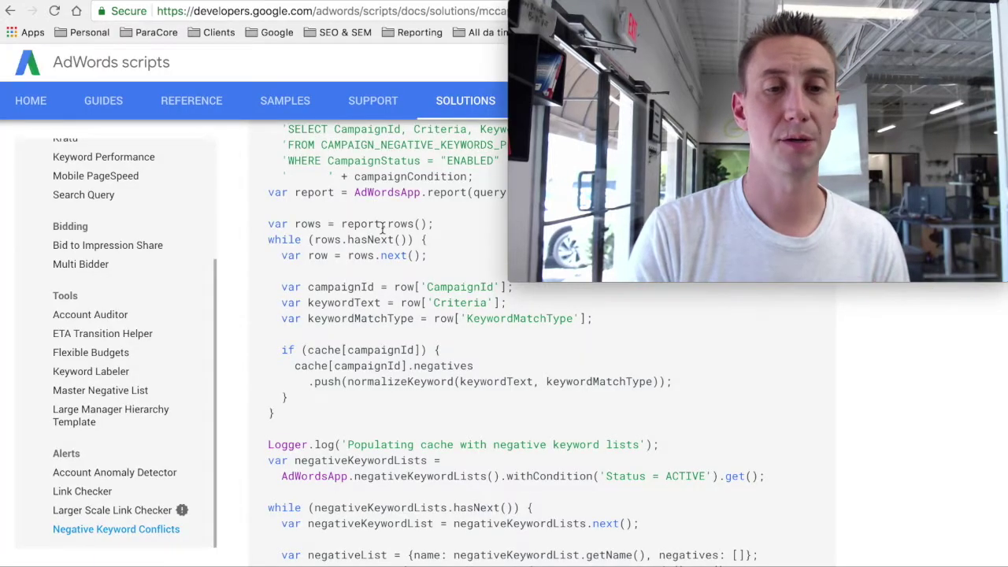
drag(381, 225, 502, 444)
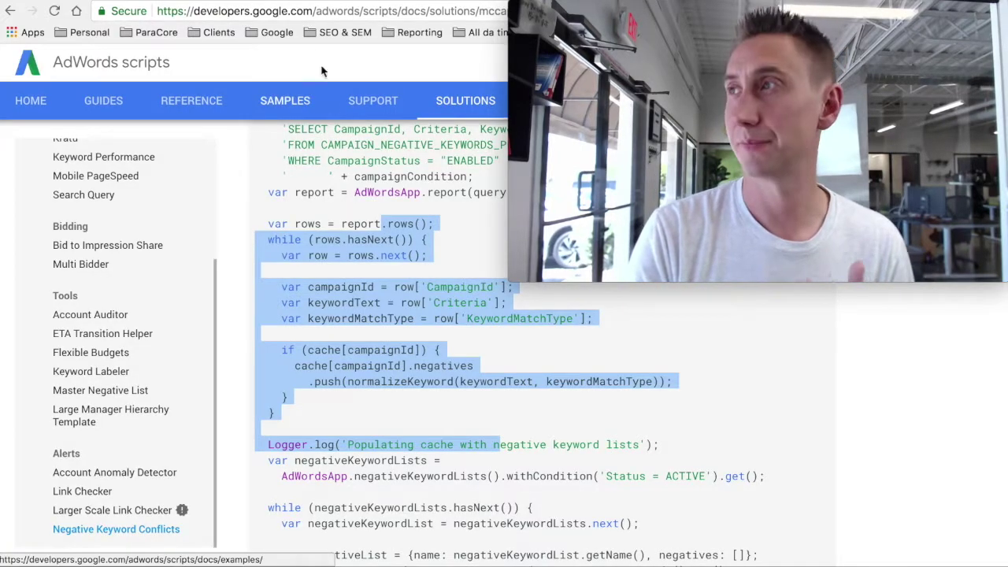
key(ctrl+shift+Tab)
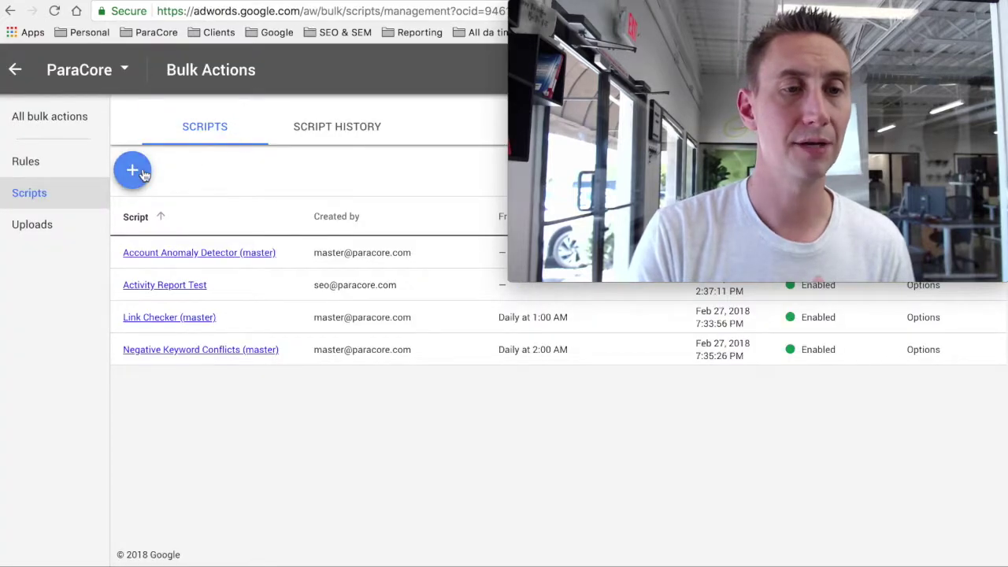
click(134, 169)
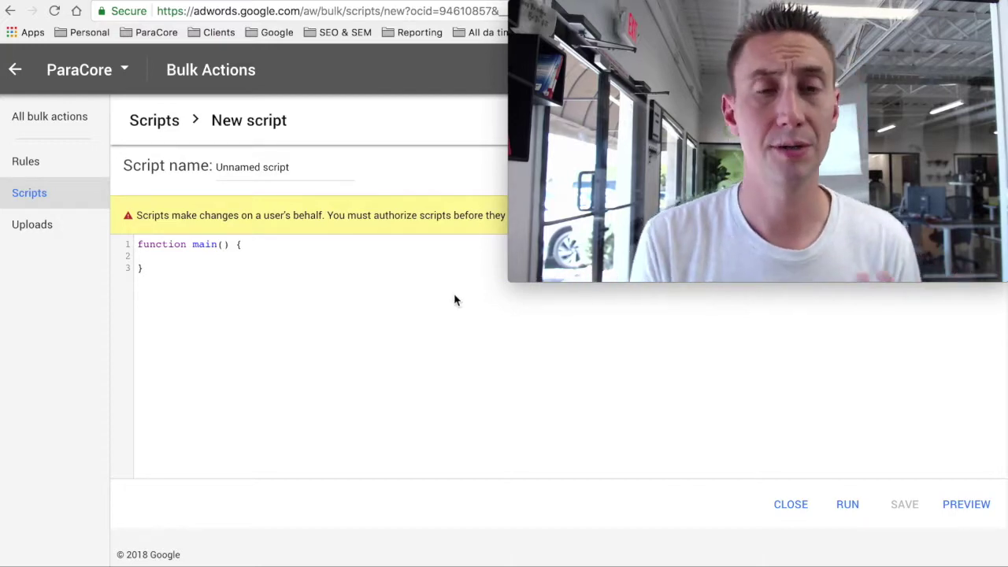
click(214, 1)
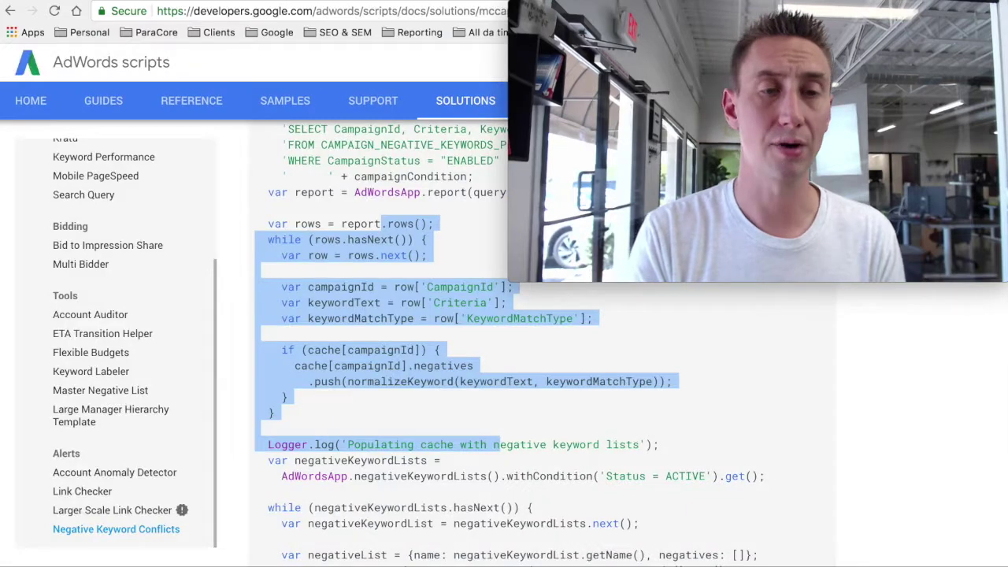
click(313, 2)
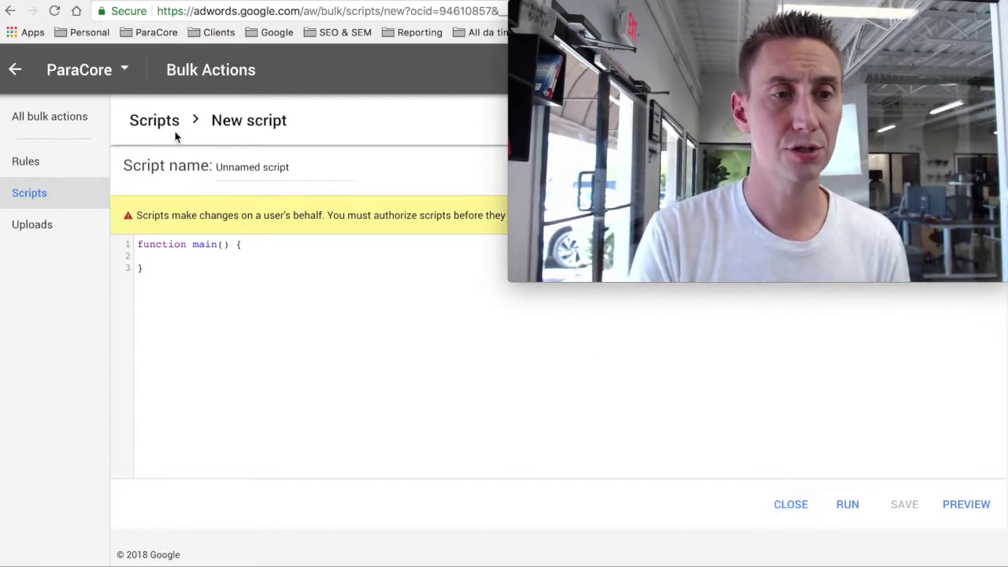
click(793, 510)
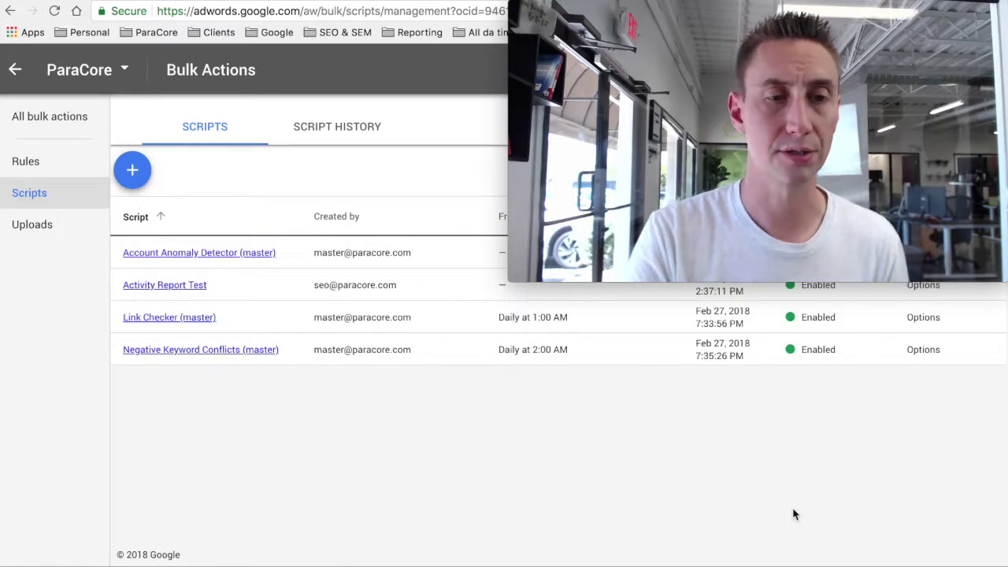
- Open the Negative Keyword Conflicts (master) script in the editor and review its version-history notes
click(175, 349)
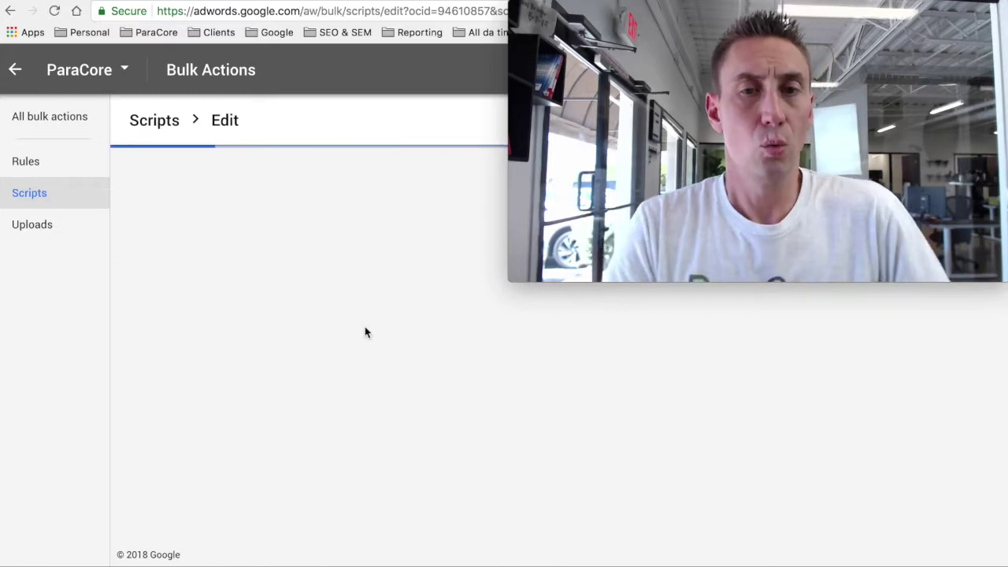
scroll(365, 327, down, 10)
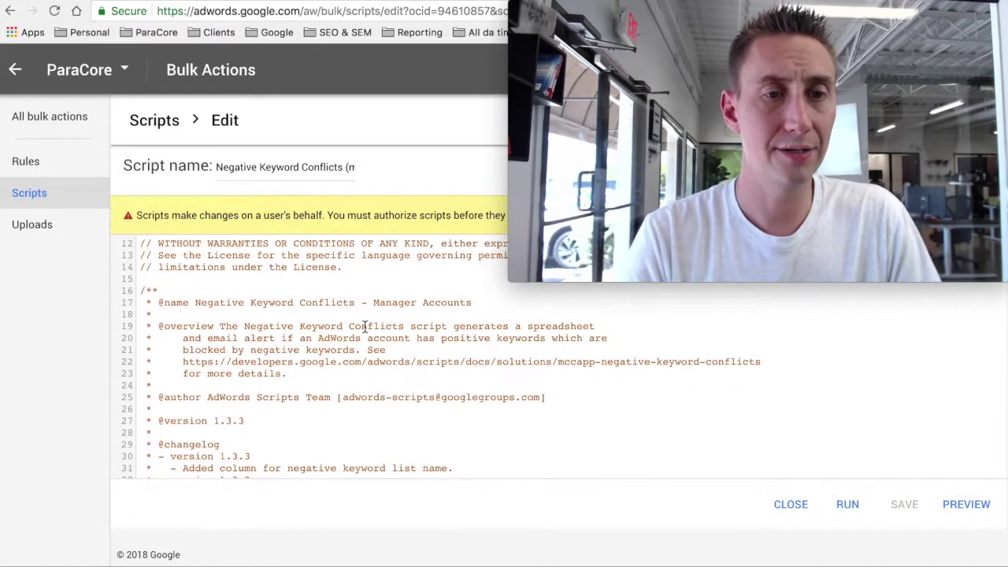
scroll(364, 327, up, 2)
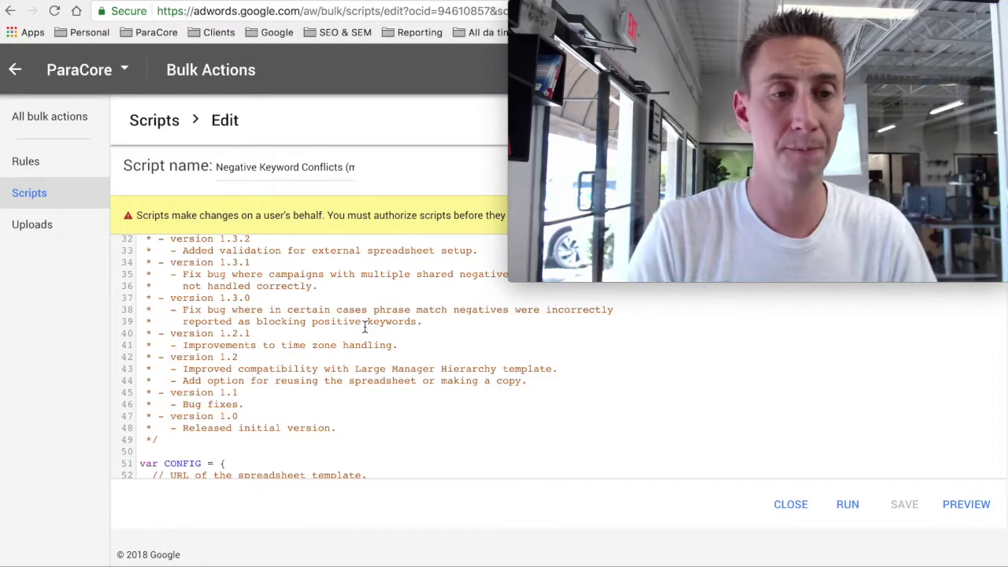
scroll(359, 280, down, 10)
scroll(359, 279, up, 4)
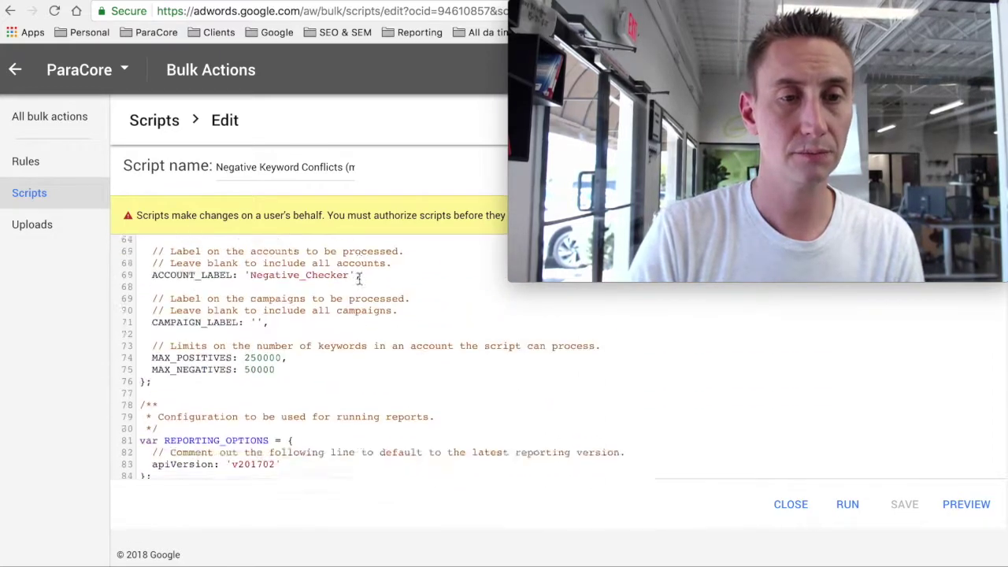
scroll(359, 280, down, 8)
scroll(359, 280, up, 12)
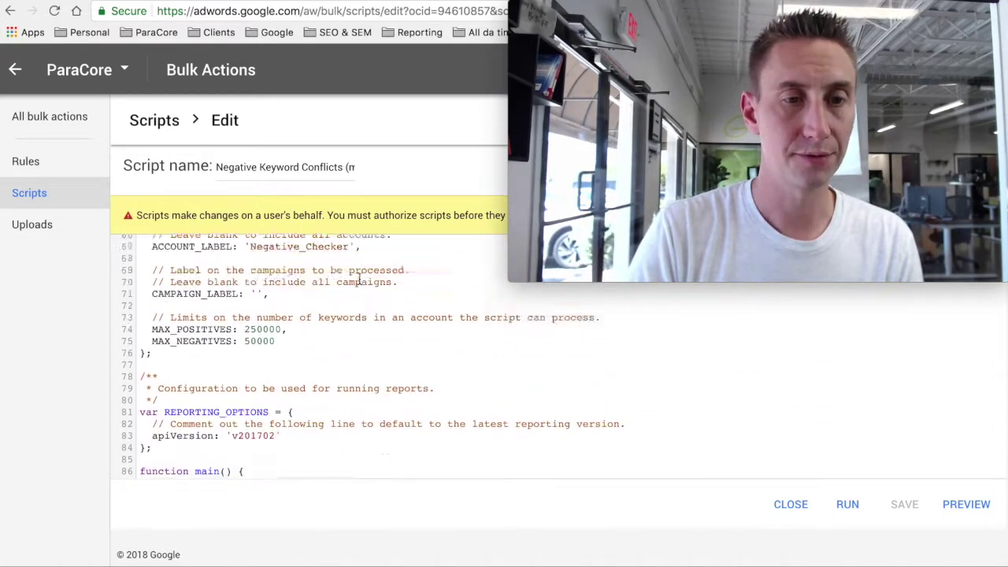
scroll(359, 279, down, 4)
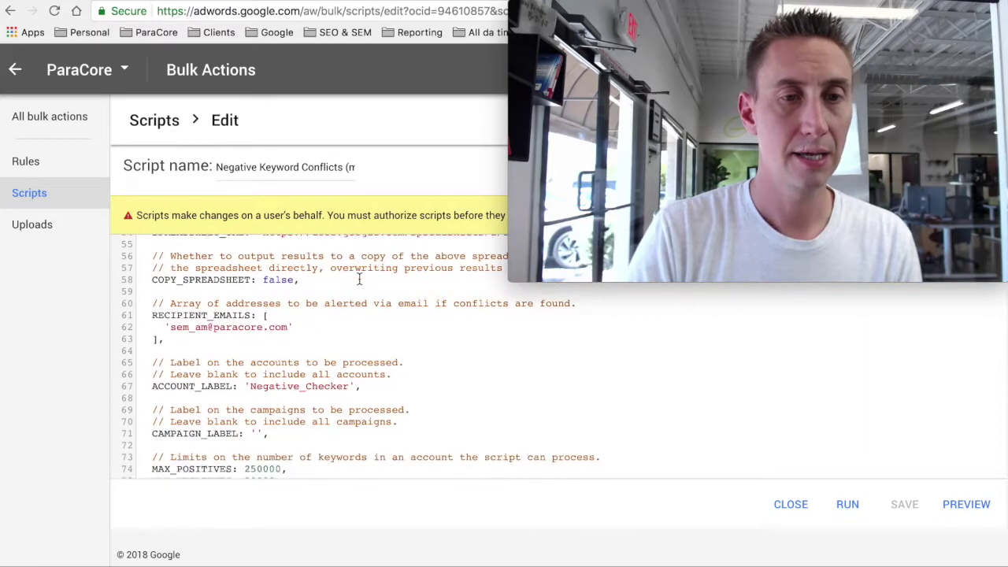
scroll(359, 279, up, 1)
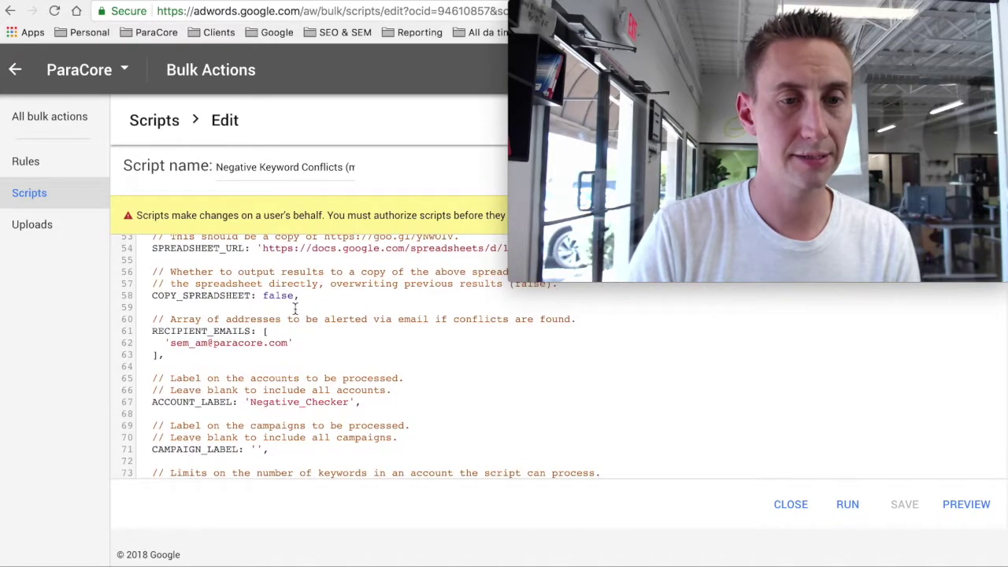